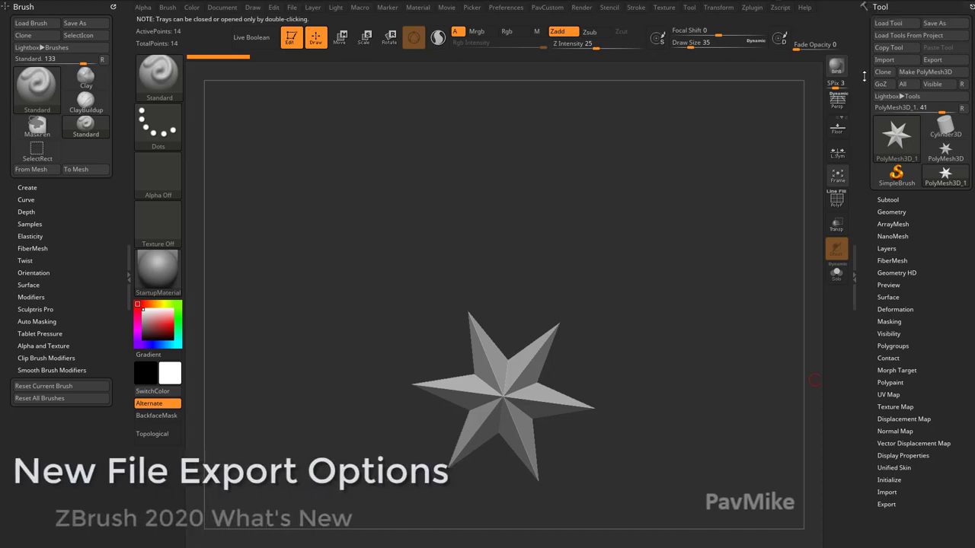
# Dock the Zplugin palette in the tray and expand its FBX ExportImport section.
pyautogui.click(751, 9)
pyautogui.moveTo(747, 19); pyautogui.dragTo(57, 93)
pyautogui.click(64, 147)
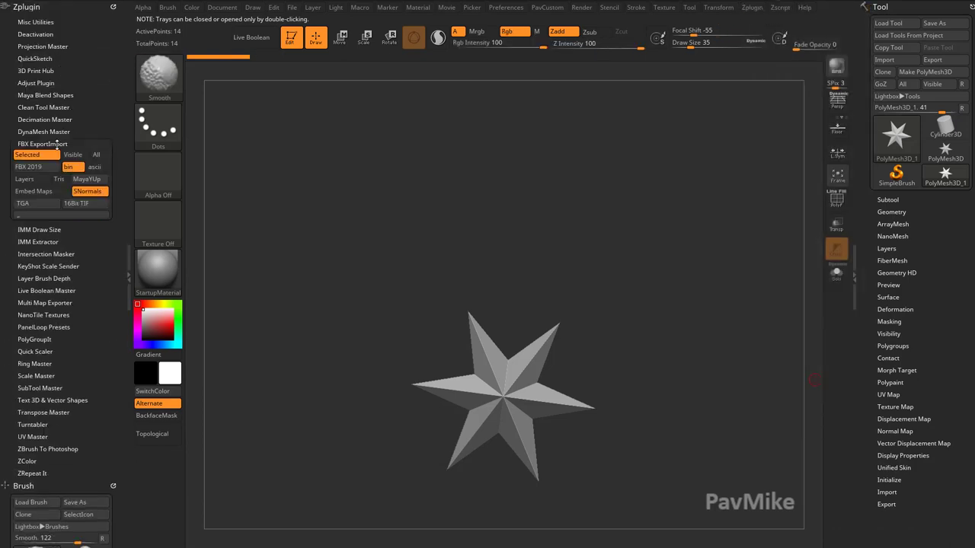
# Expand the 3D Print Hub and SubTool Master sections of the Zplugin palette alongside FBX ExportImport.
pyautogui.press('shift')
pyautogui.click(61, 71)
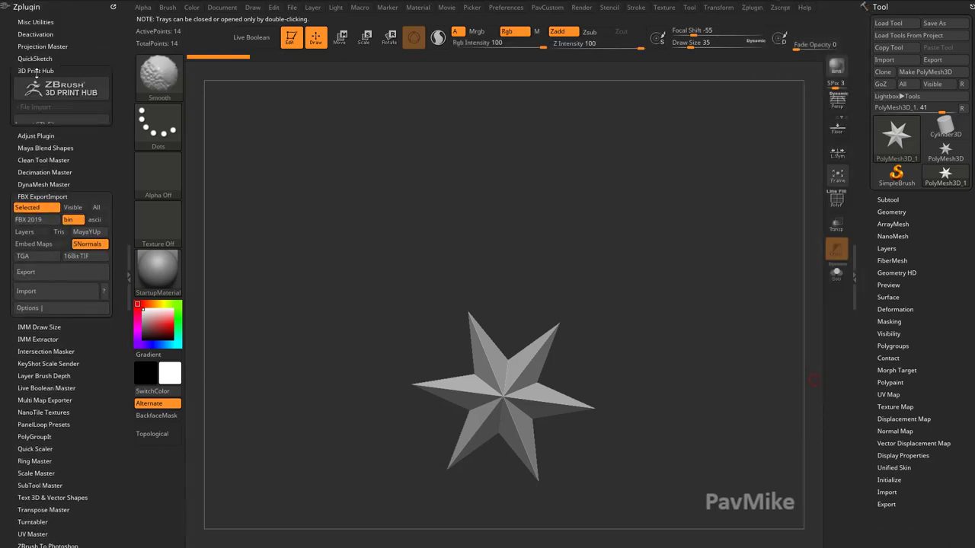
pyautogui.moveTo(64, 71); pyautogui.dragTo(65, 12)
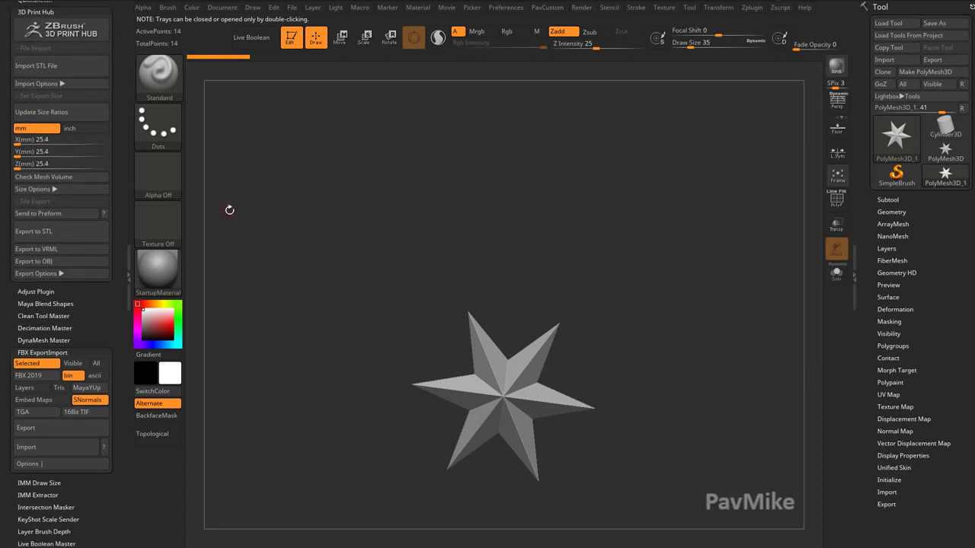
pyautogui.moveTo(117, 312); pyautogui.dragTo(98, 208)
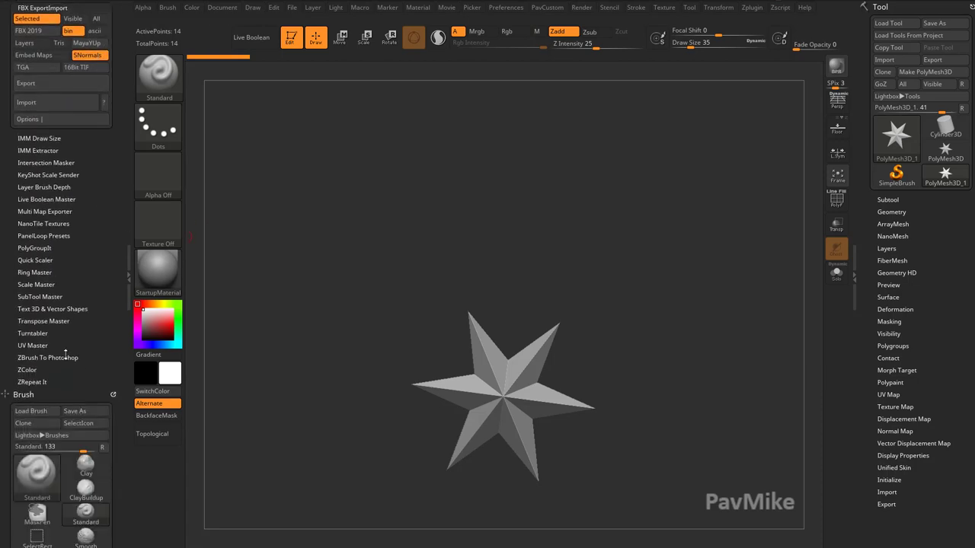
pyautogui.click(86, 325)
pyautogui.moveTo(86, 325); pyautogui.dragTo(86, 224)
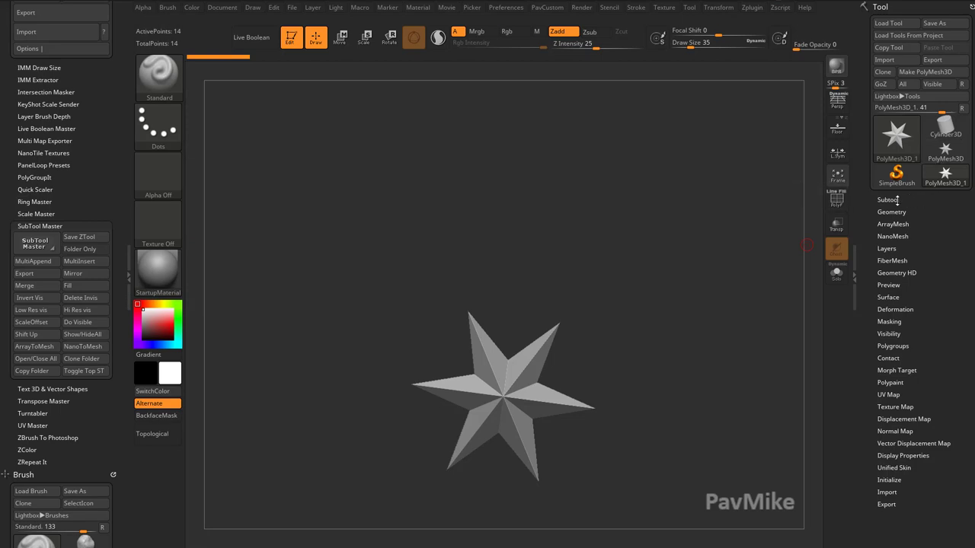
# Expand the Subtool list and load the DemoSoldier.ZTL tool from LightBox.
pyautogui.click(869, 199)
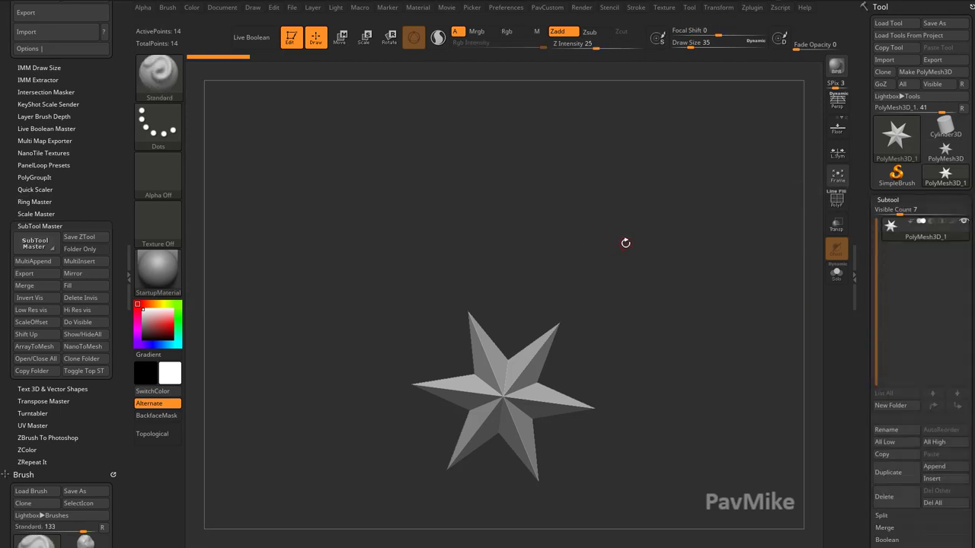
pyautogui.press(',')
pyautogui.click(287, 71)
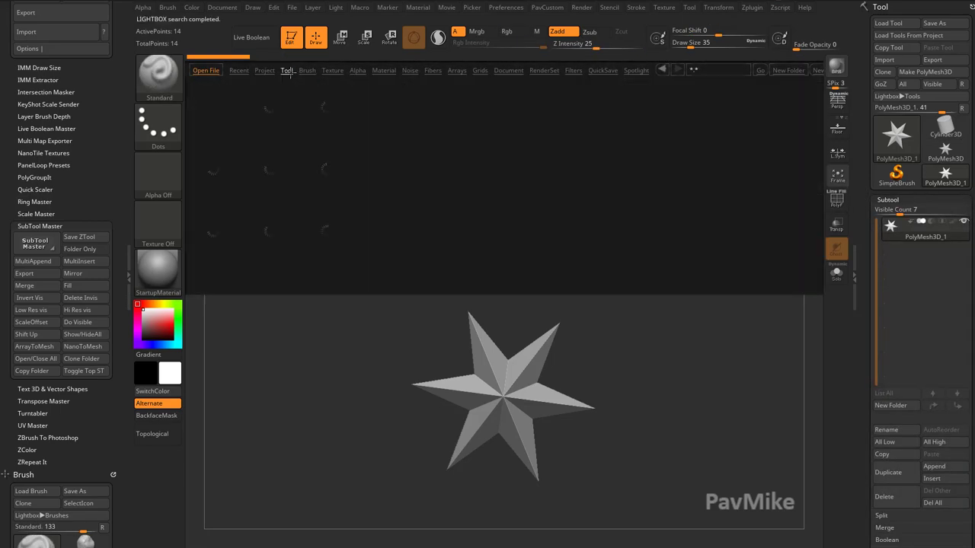
pyautogui.doubleClick(327, 162)
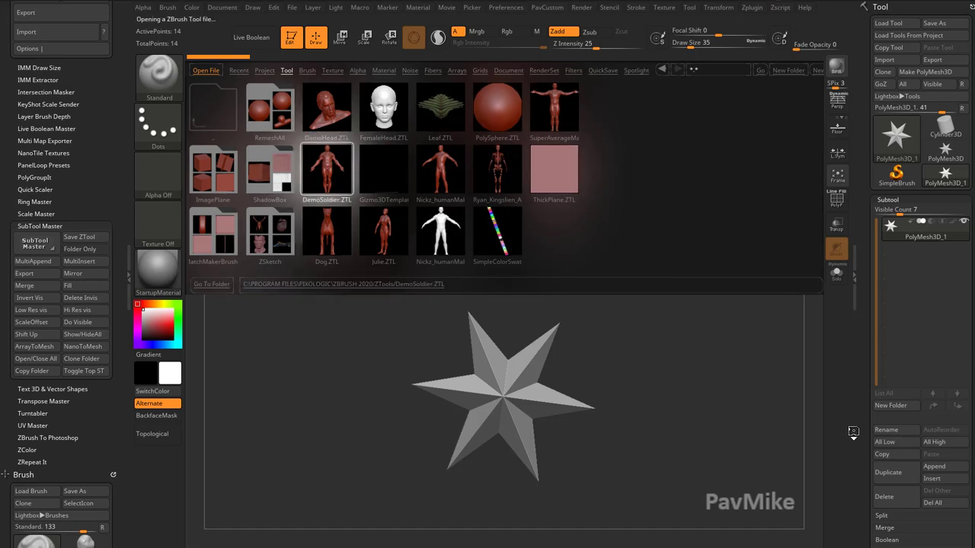
pyautogui.press(',')
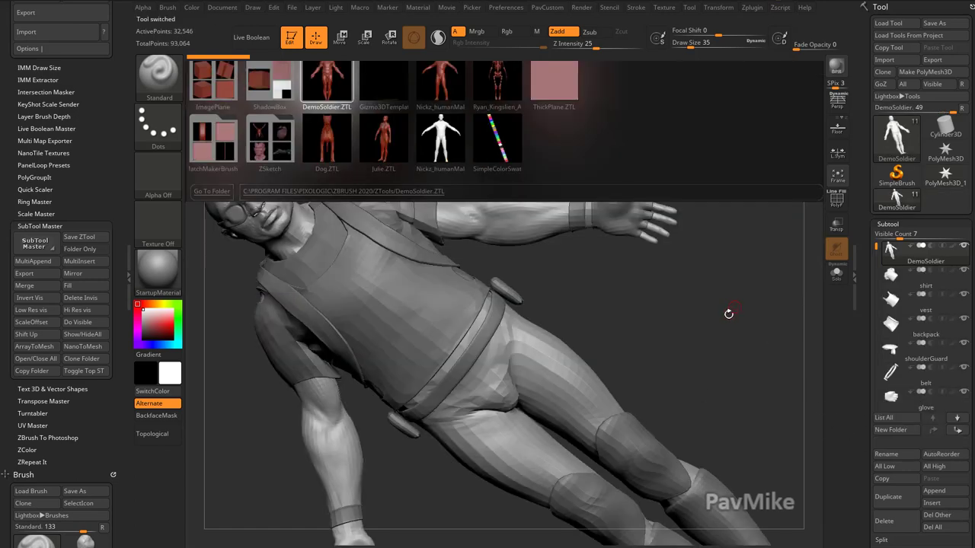
pyautogui.keyDown('shift'); pyautogui.moveTo(729, 316); pyautogui.dragTo(772, 291); pyautogui.keyUp('shift')
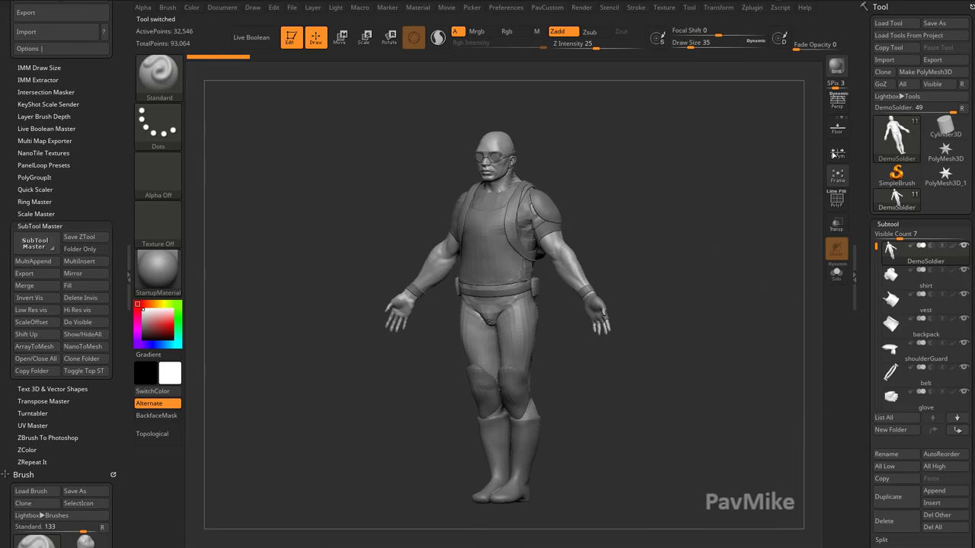
# Start a mesh export of the soldier to the Desktop as DemoSoldier.fbx in FBX format.
pyautogui.click(941, 66)
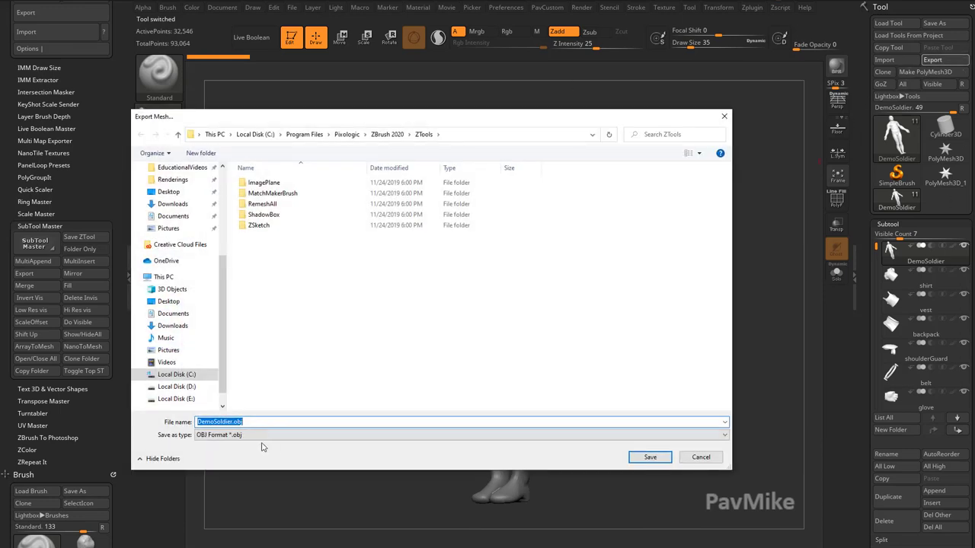
pyautogui.click(267, 435)
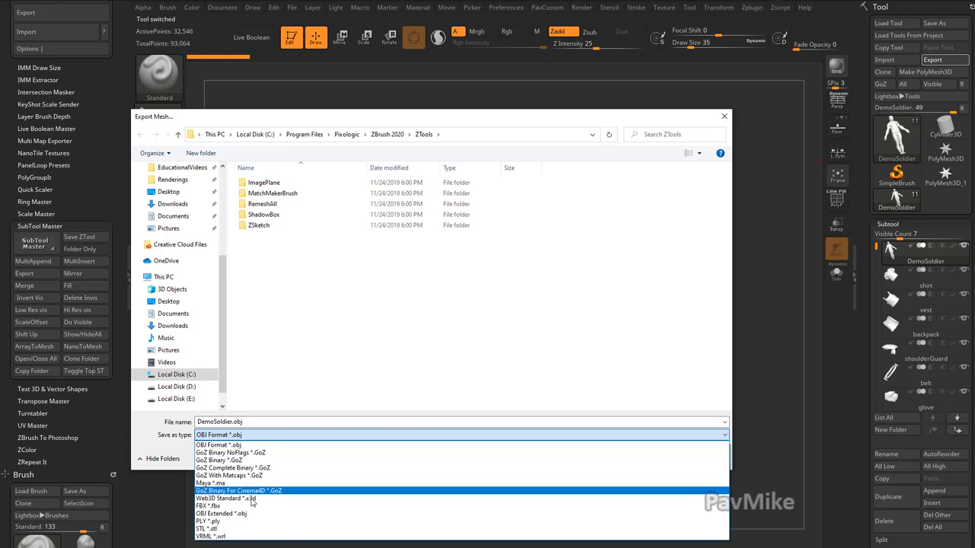
pyautogui.click(280, 506)
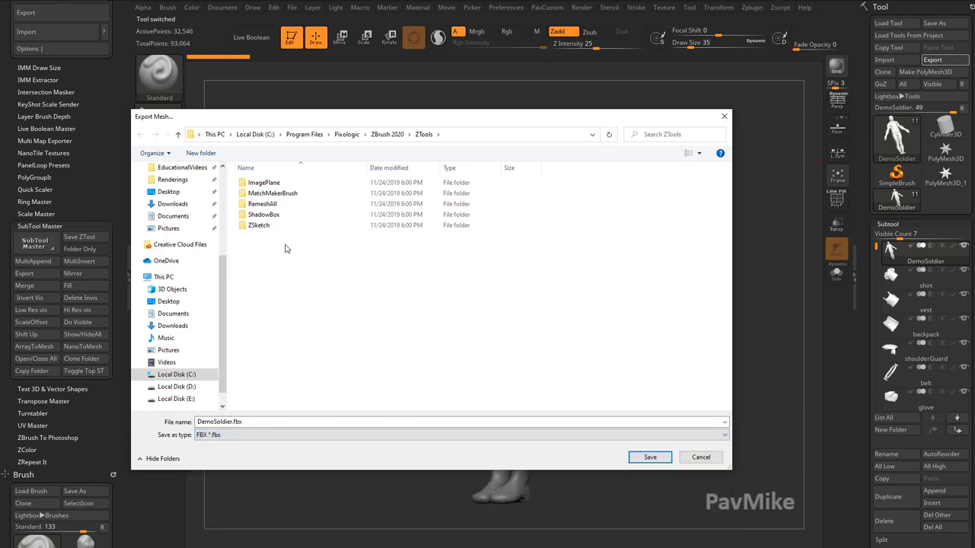
pyautogui.click(168, 191)
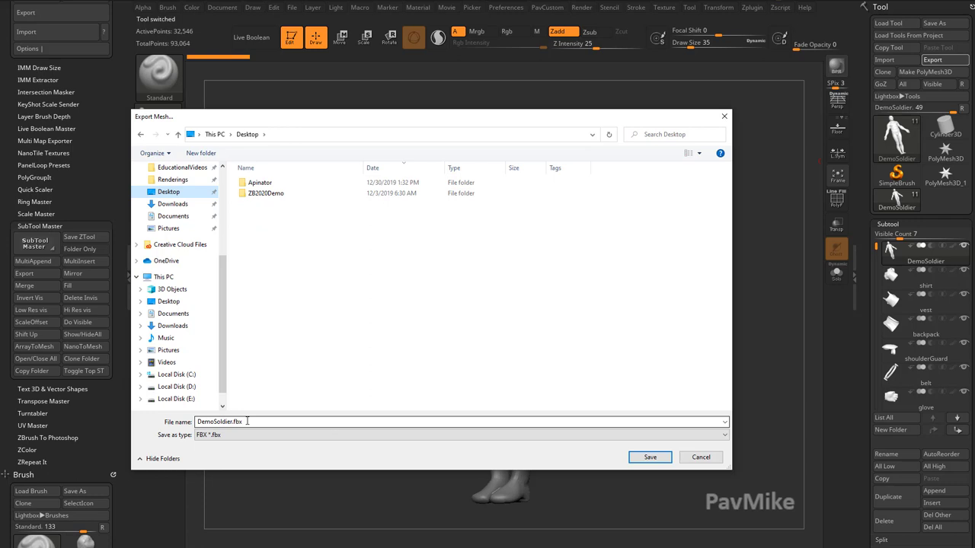
pyautogui.click(650, 459)
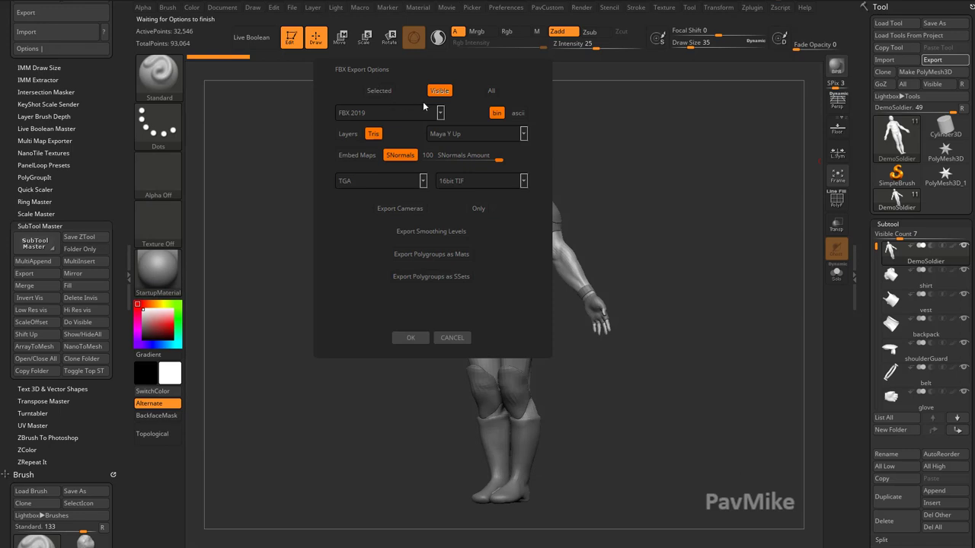
# Export the visible subtools in FBX 2019 format with Tris turned off.
pyautogui.click(383, 91)
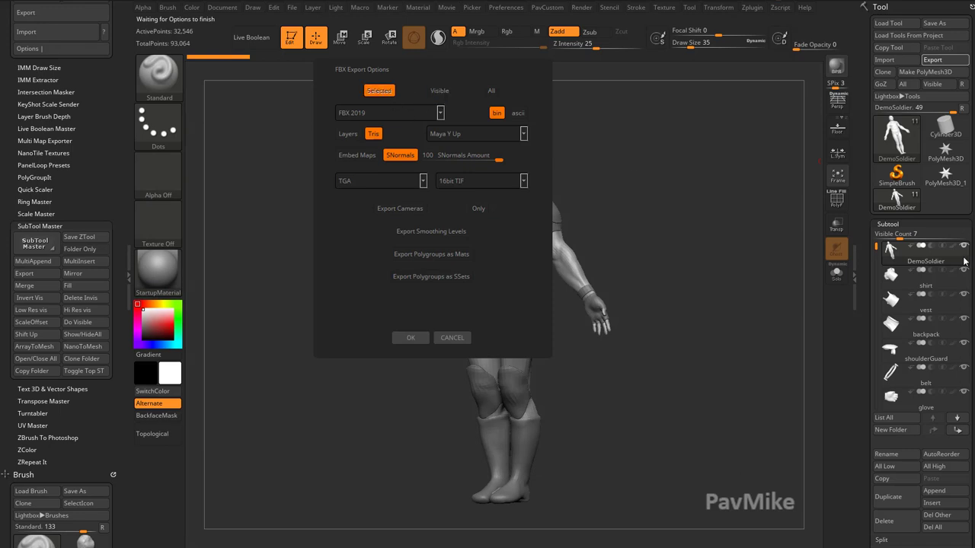
pyautogui.click(439, 91)
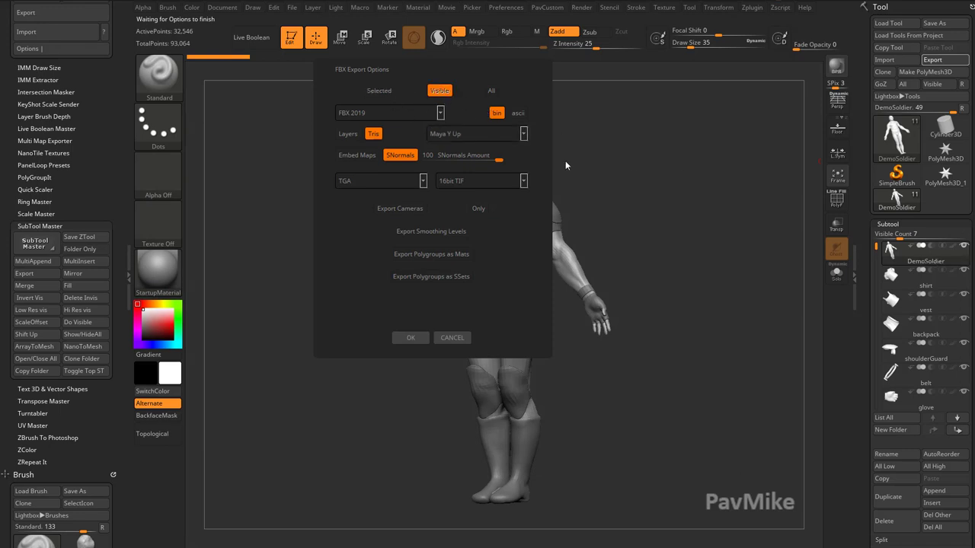
pyautogui.click(491, 91)
pyautogui.click(441, 91)
pyautogui.click(384, 113)
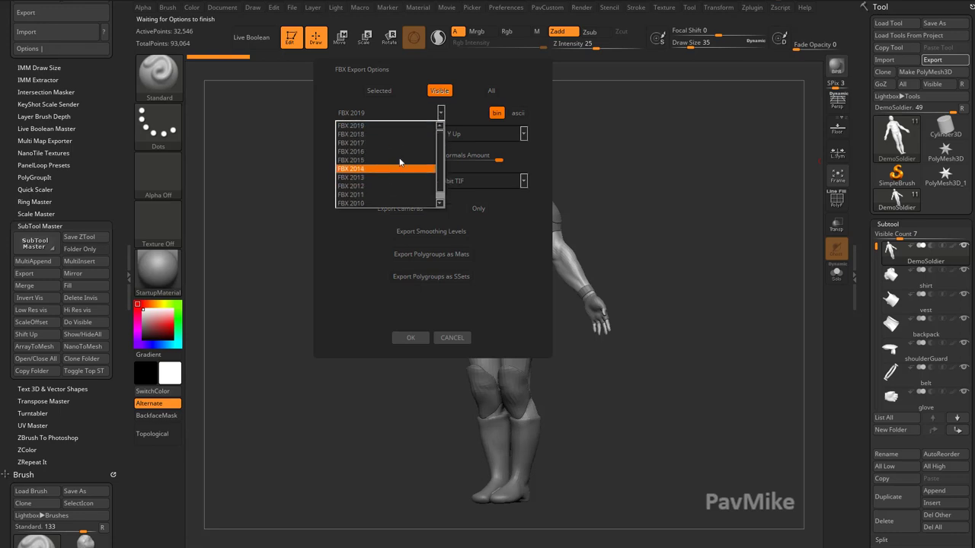
pyautogui.click(396, 125)
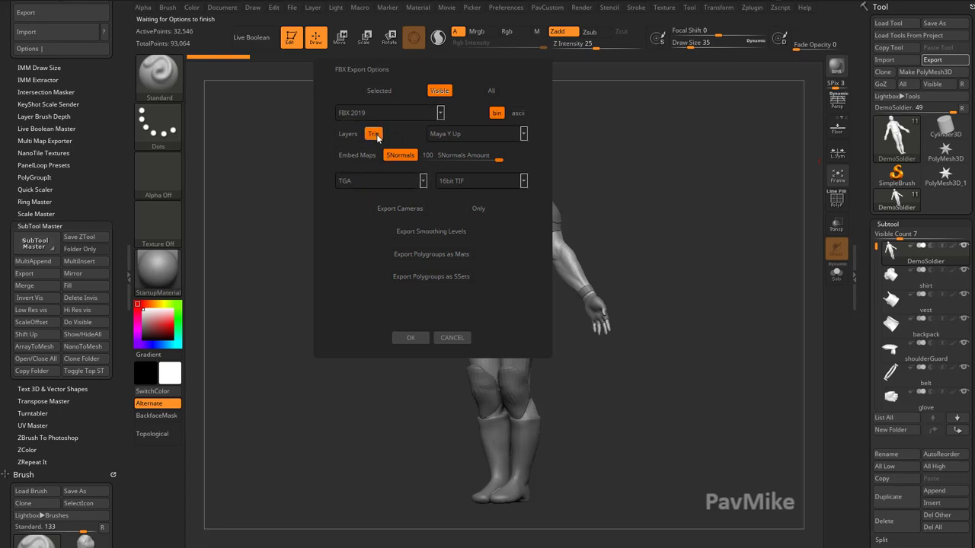
pyautogui.click(373, 133)
pyautogui.click(419, 338)
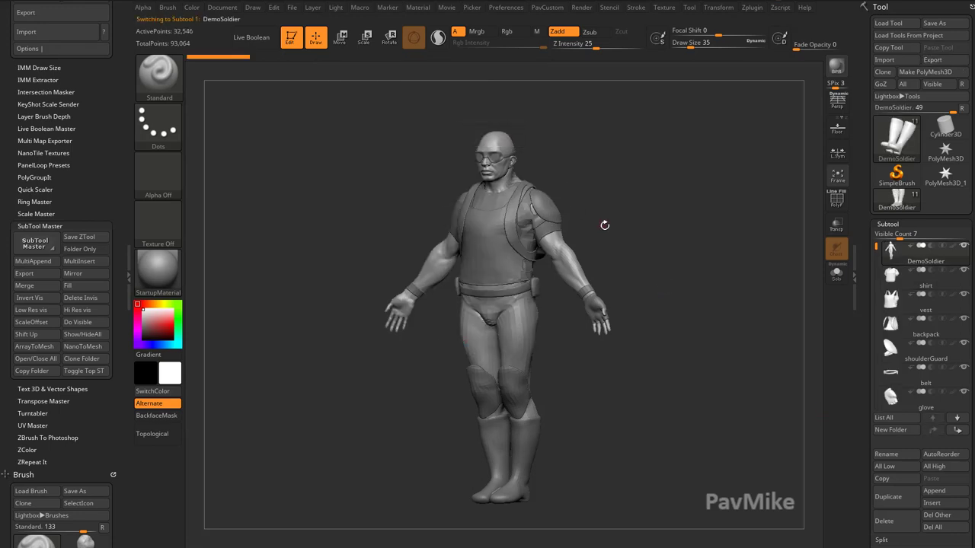
# Examine the file formats offered for exporting the soldier mesh, then dismiss the export dialog.
pyautogui.moveTo(674, 218)
pyautogui.mouseDown()
pyautogui.moveTo(677, 208)
pyautogui.moveTo(674, 220)
pyautogui.mouseUp()
pyautogui.moveTo(809, 242); pyautogui.dragTo(838, 302)
pyautogui.moveTo(876, 248)
pyautogui.mouseDown()
pyautogui.moveTo(876, 348)
pyautogui.moveTo(876, 246)
pyautogui.mouseUp()
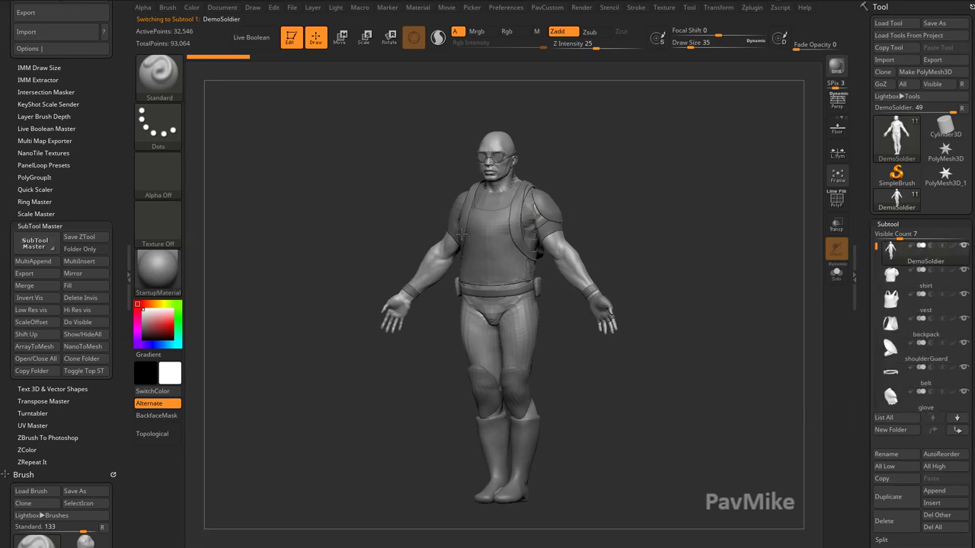
pyautogui.moveTo(672, 248); pyautogui.dragTo(667, 248)
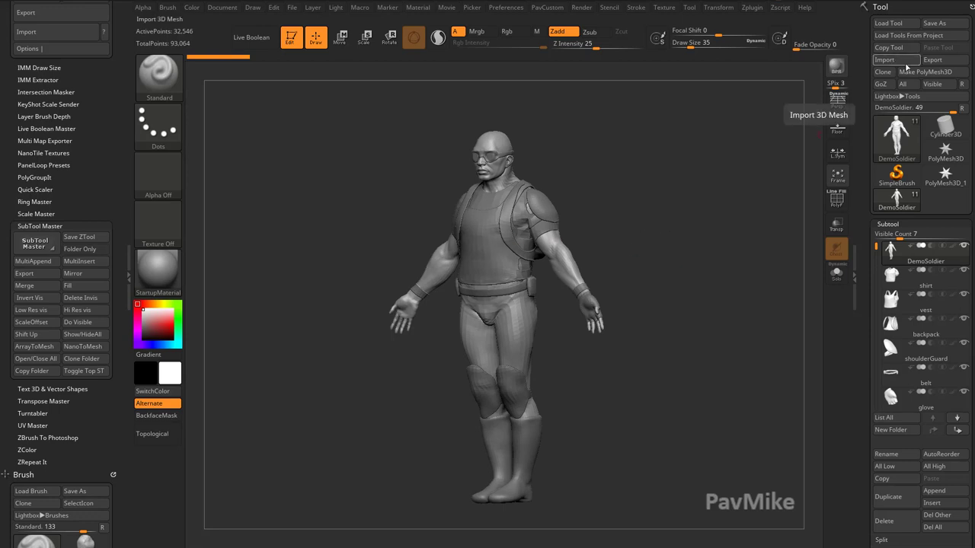
pyautogui.click(932, 59)
pyautogui.click(232, 435)
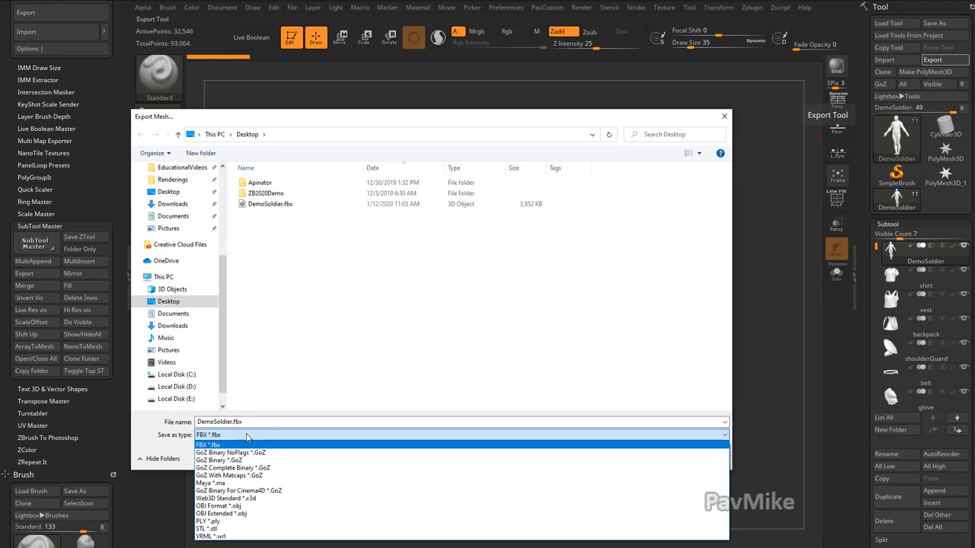
pyautogui.click(724, 116)
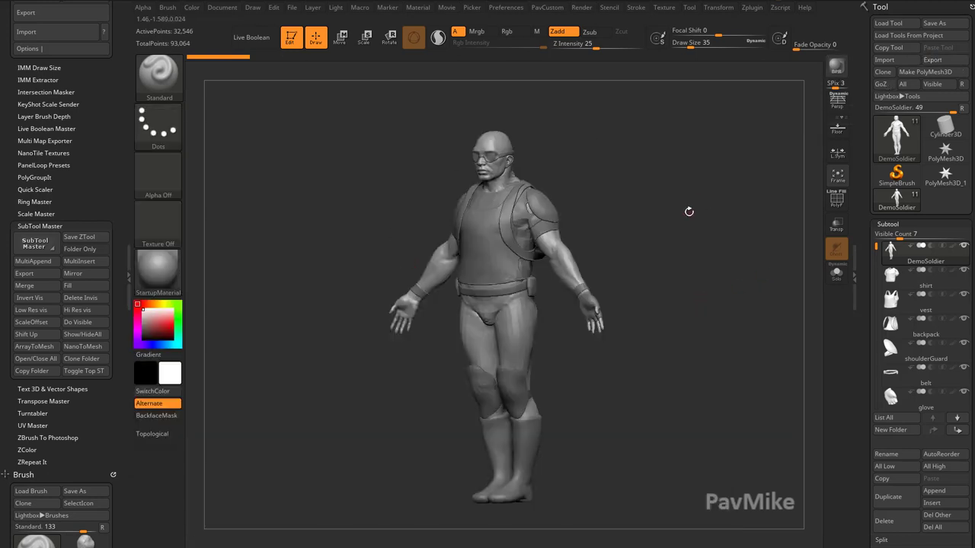
# Leave Edit mode with Always Switch, select PolyMesh3D_1 and import DemoSoldier.fbx from the Desktop with no FBX import options enabled.
pyautogui.click(291, 40)
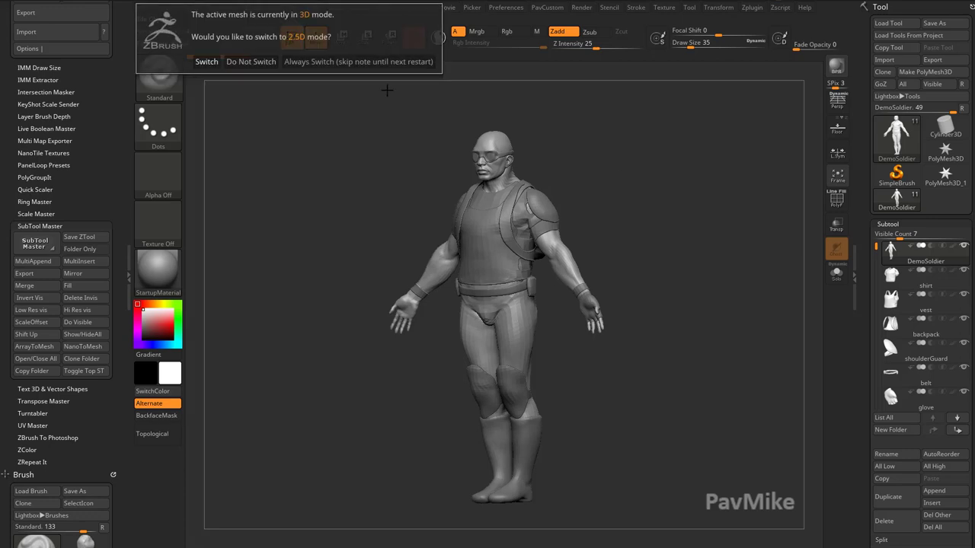
pyautogui.click(358, 62)
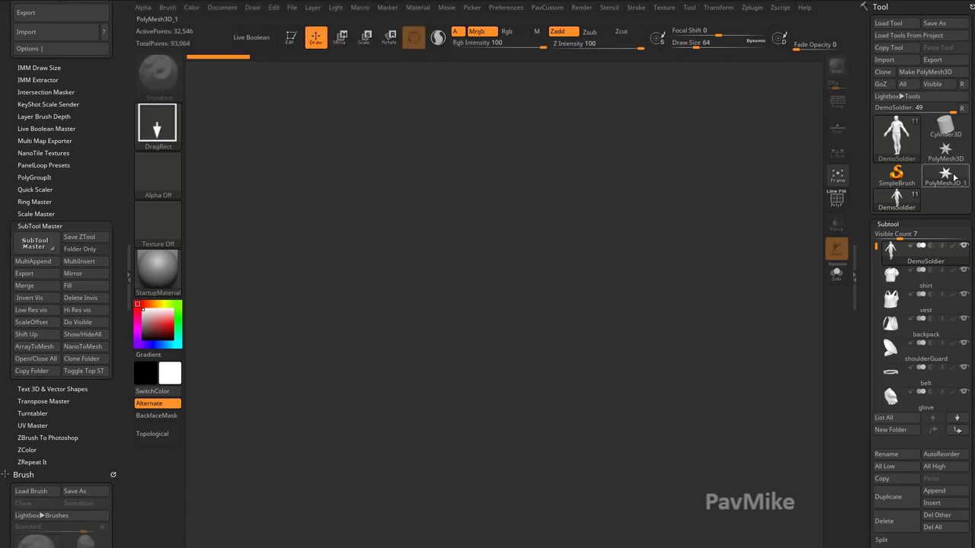
pyautogui.click(946, 175)
pyautogui.click(896, 63)
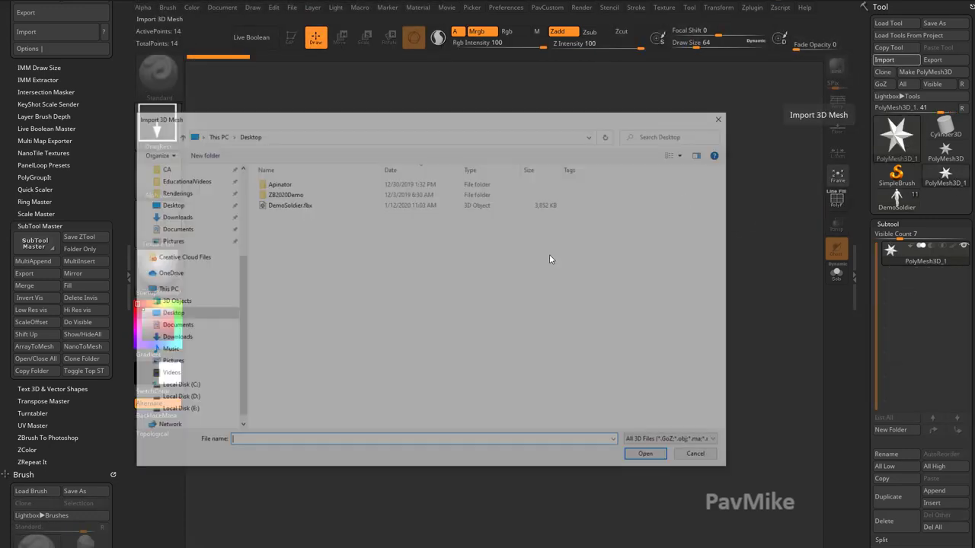
pyautogui.click(288, 204)
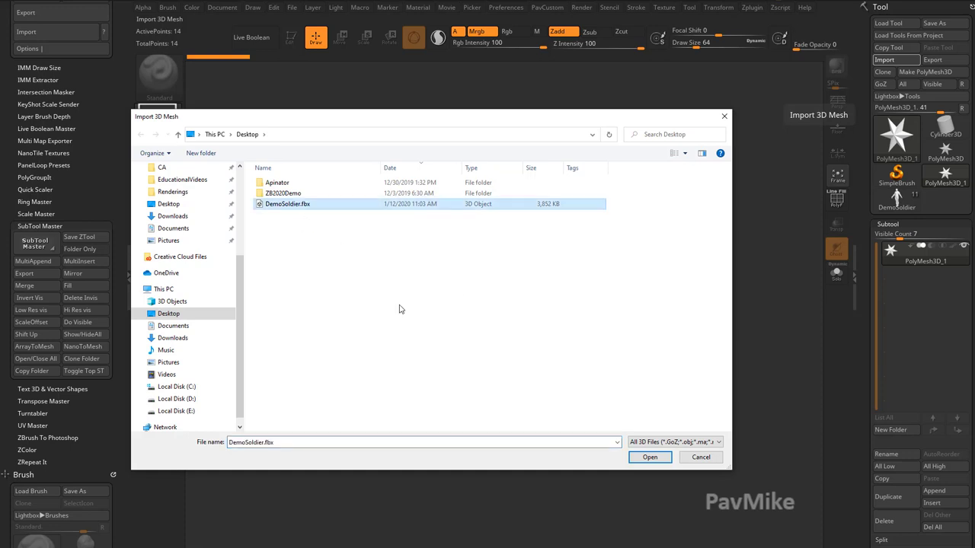
pyautogui.doubleClick(299, 206)
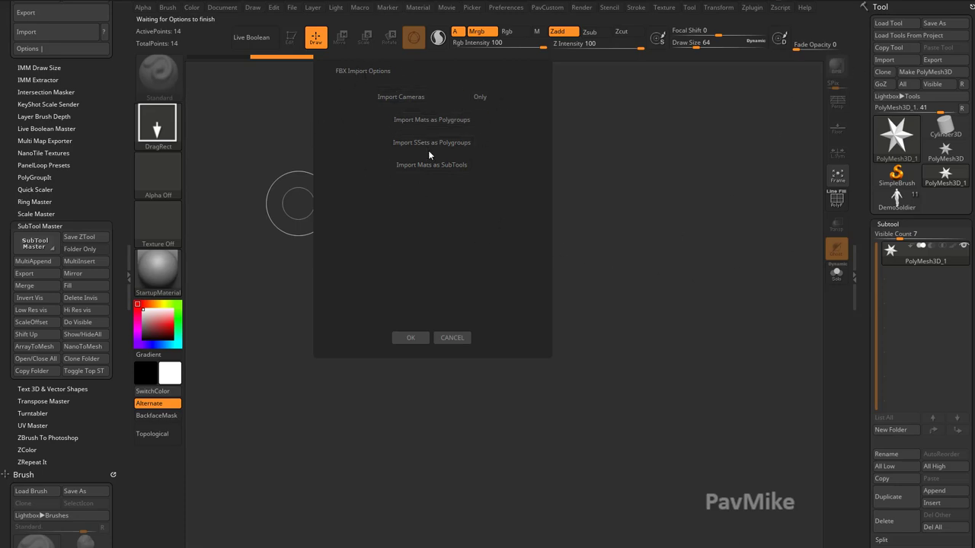
pyautogui.click(410, 338)
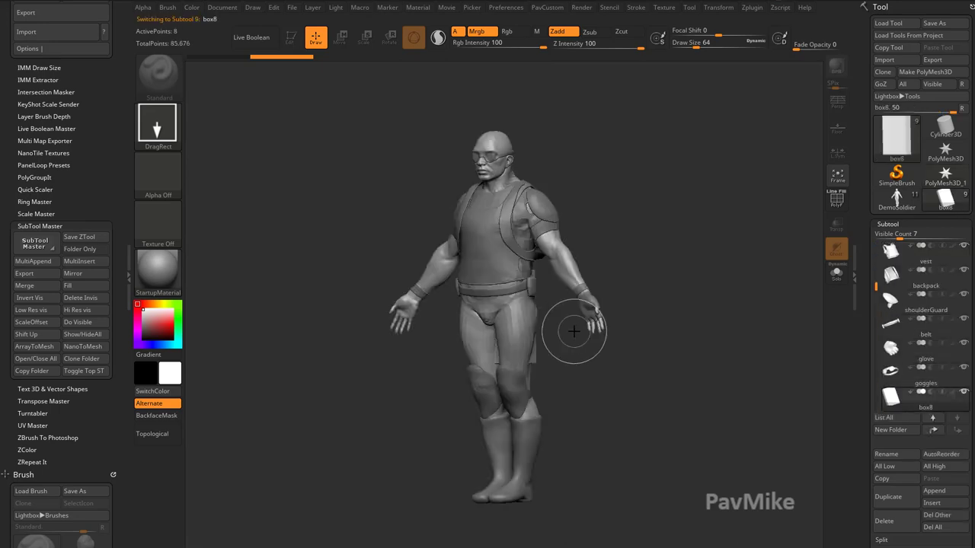
# Clear the canvas, draw the imported DemoSoldier upright on it and enter Edit mode.
pyautogui.moveTo(687, 300)
pyautogui.mouseDown()
pyautogui.moveTo(750, 294)
pyautogui.moveTo(704, 290)
pyautogui.mouseUp()
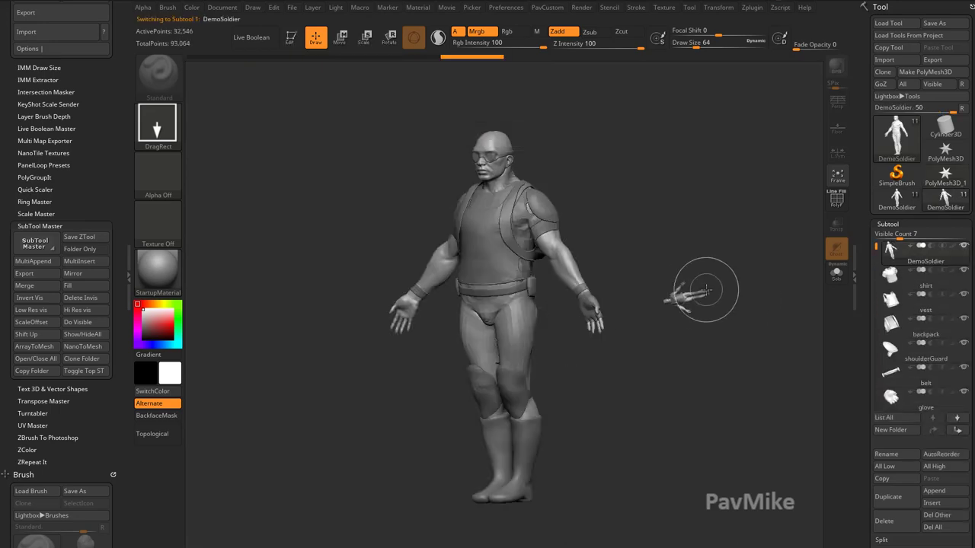
pyautogui.hotkey('ctrl', 'n')
pyautogui.moveTo(487, 328); pyautogui.dragTo(503, 420)
pyautogui.click(292, 38)
pyautogui.moveTo(579, 236)
pyautogui.keyDown('shift'); pyautogui.mouseDown()
pyautogui.moveTo(607, 241)
pyautogui.moveTo(670, 284)
pyautogui.mouseUp(); pyautogui.keyUp('shift')
# Examine the imported soldier's subtools and expand the Geometry section to check its subdivision levels.
pyautogui.moveTo(875, 248)
pyautogui.mouseDown()
pyautogui.moveTo(876, 352)
pyautogui.moveTo(875, 236)
pyautogui.mouseUp()
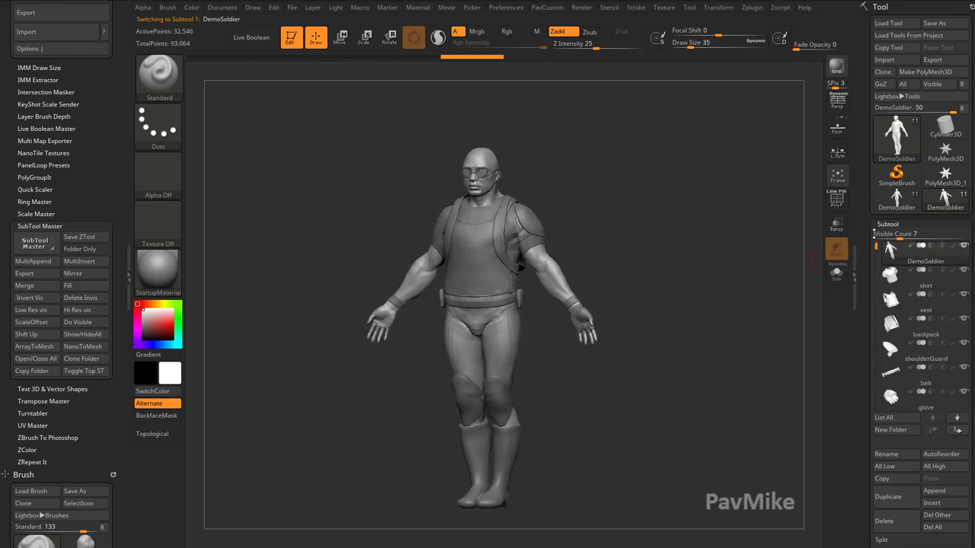
pyautogui.keyDown('alt'); pyautogui.moveTo(663, 287); pyautogui.dragTo(629, 268); pyautogui.keyUp('alt')
pyautogui.moveTo(870, 379); pyautogui.dragTo(862, 261)
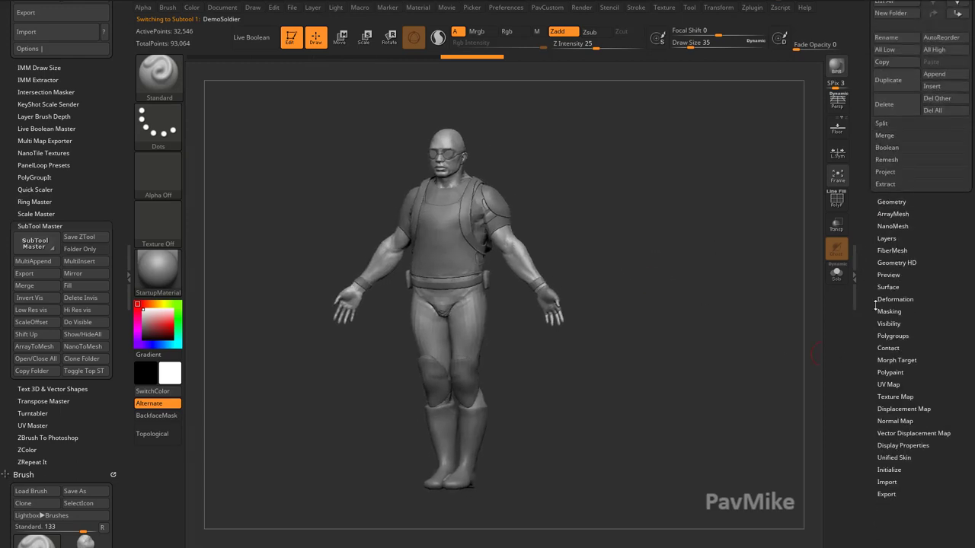
pyautogui.keyDown('shift'); pyautogui.click(891, 202); pyautogui.keyUp('shift')
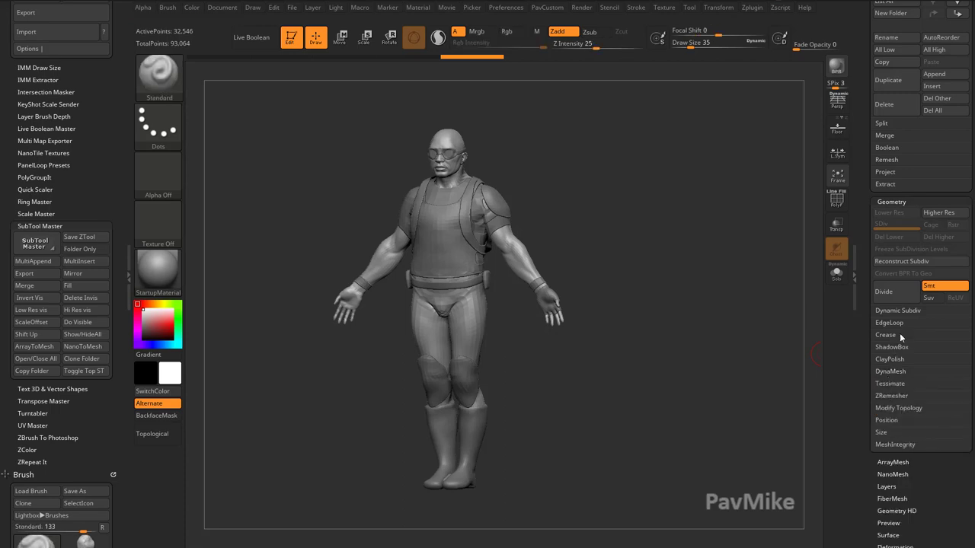
pyautogui.moveTo(862, 264); pyautogui.dragTo(857, 415)
pyautogui.moveTo(662, 276); pyautogui.dragTo(742, 279)
pyautogui.moveTo(876, 250)
pyautogui.mouseDown()
pyautogui.moveTo(875, 358)
pyautogui.moveTo(875, 245)
pyautogui.mouseUp()
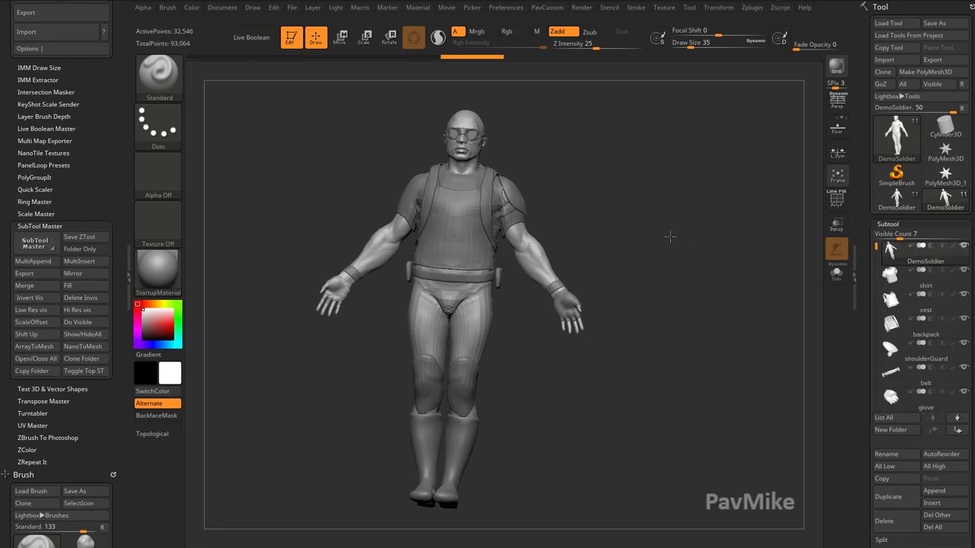
pyautogui.press('f')
pyautogui.keyDown('shift'); pyautogui.moveTo(671, 235); pyautogui.dragTo(737, 253); pyautogui.keyUp('shift')
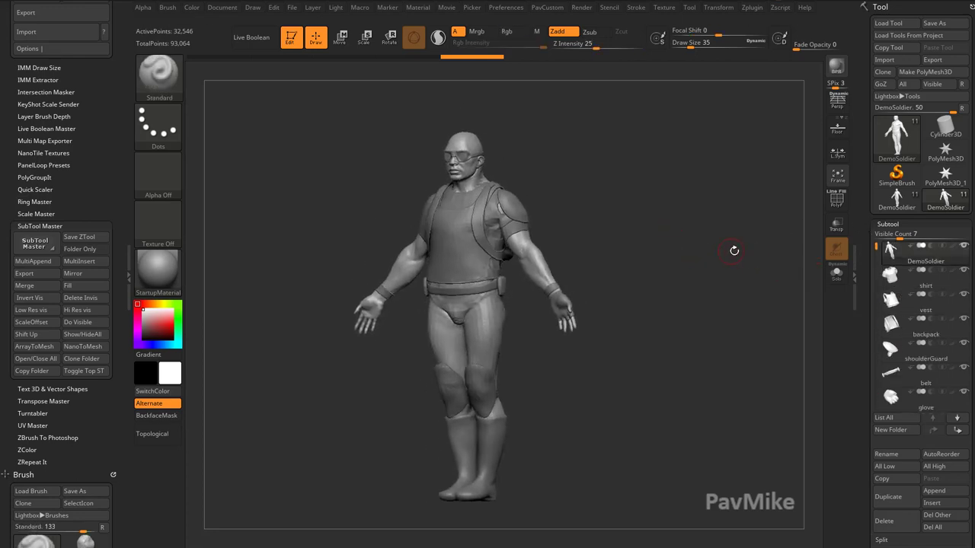
# Review the Save as type list for the imported soldier and close the export dialog without saving.
pyautogui.click(932, 59)
pyautogui.click(239, 436)
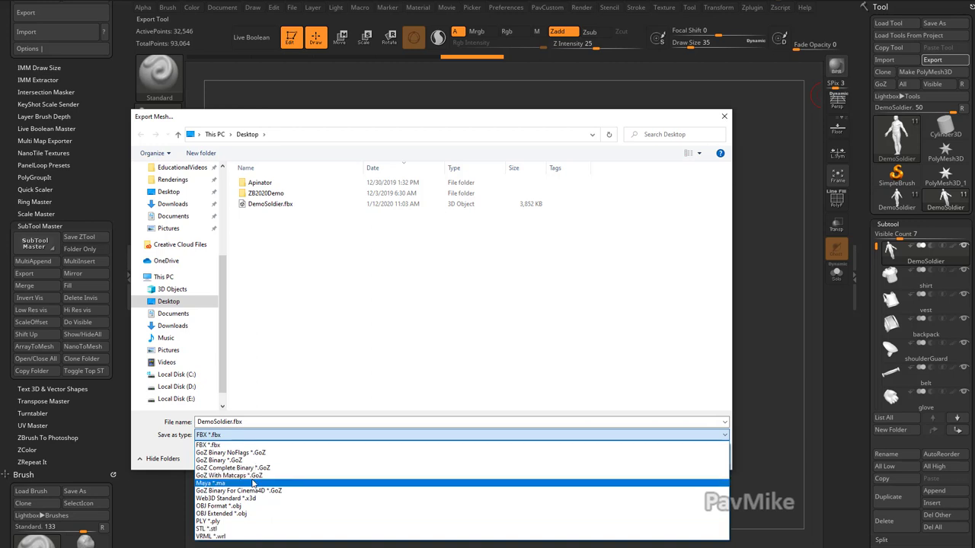
pyautogui.click(725, 115)
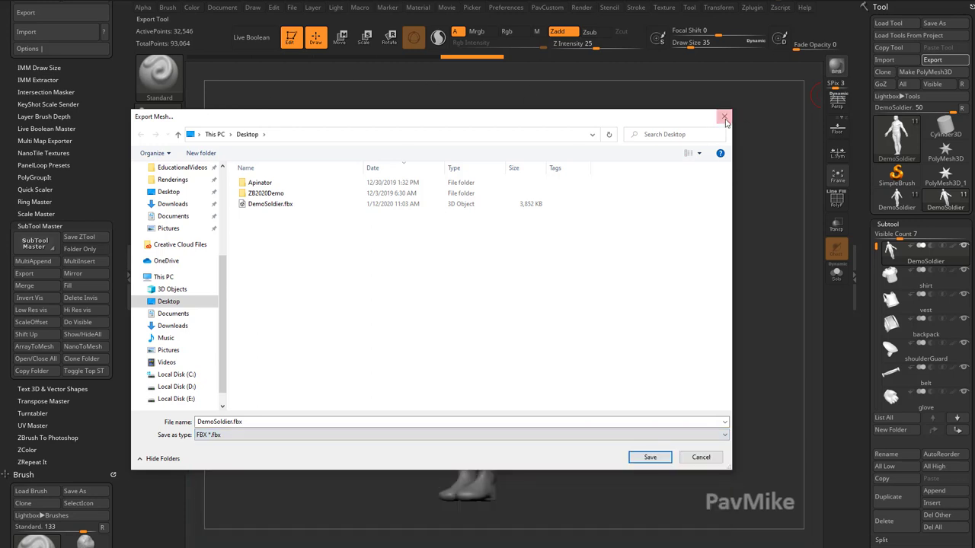
pyautogui.click(725, 116)
# Look through the 3D Print Hub and FBX ExportImport options in the Zplugin palette.
pyautogui.moveTo(97, 205); pyautogui.dragTo(91, 282)
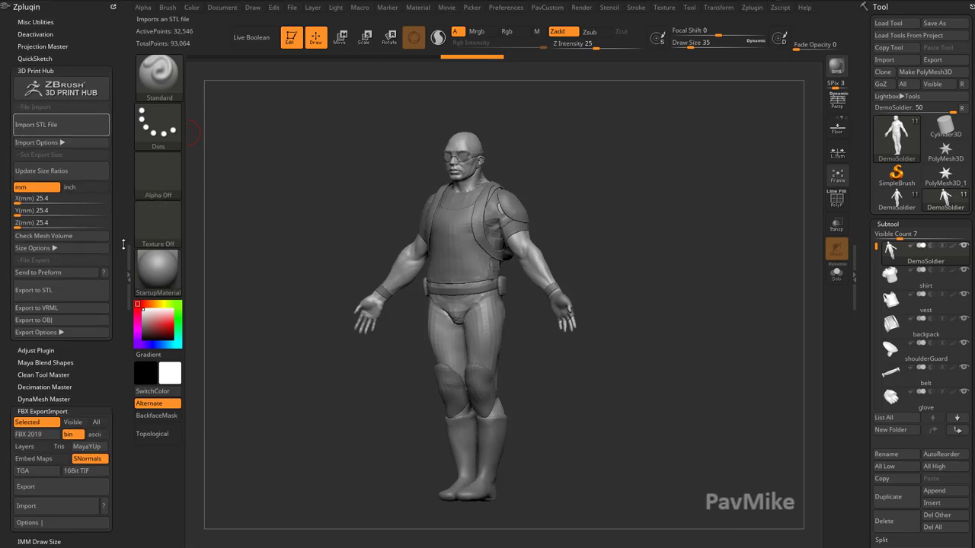
pyautogui.scroll(-4, 101, 243)
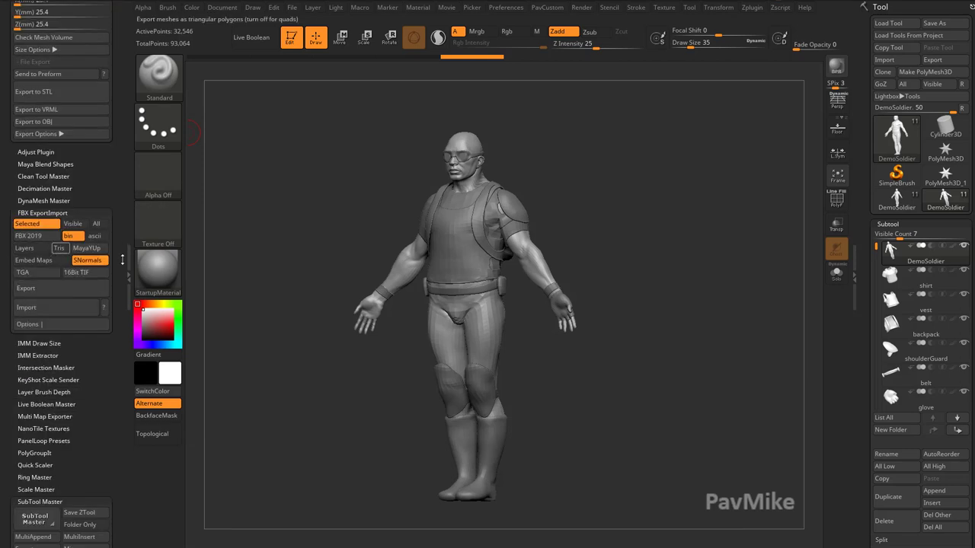